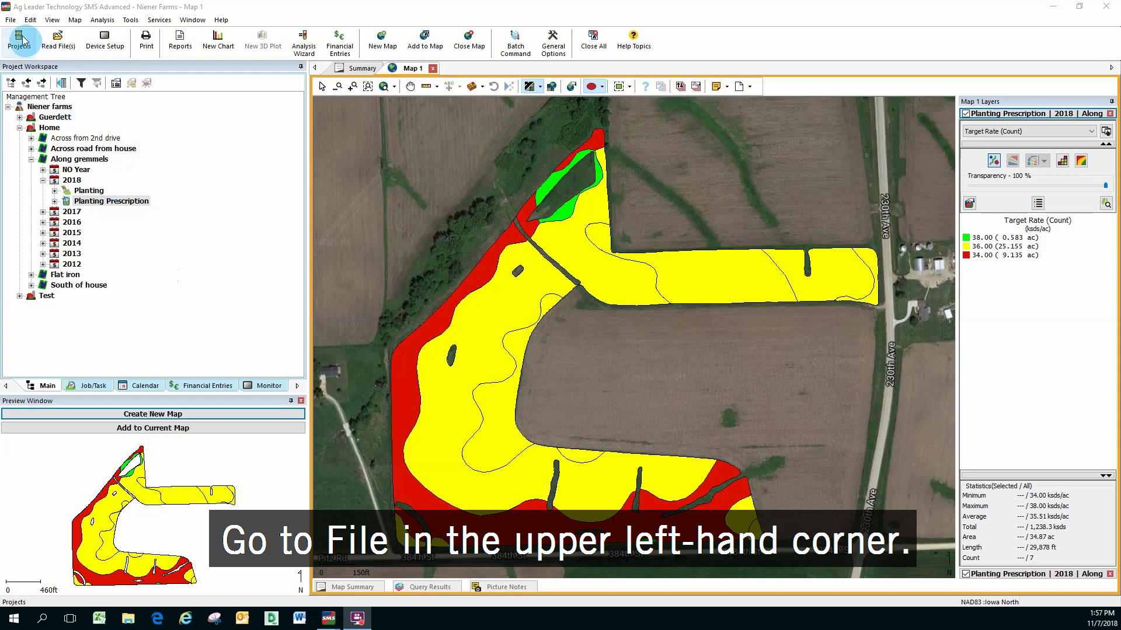
Open File > Export to list the device setup, single file and generic export methods.
click(12, 21)
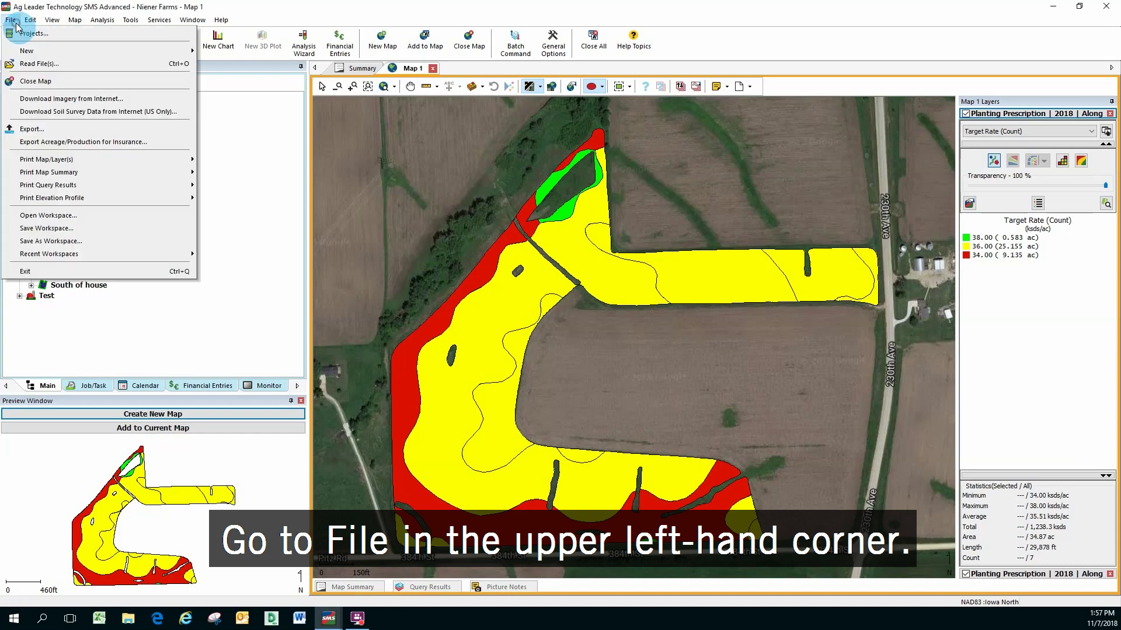
click(47, 134)
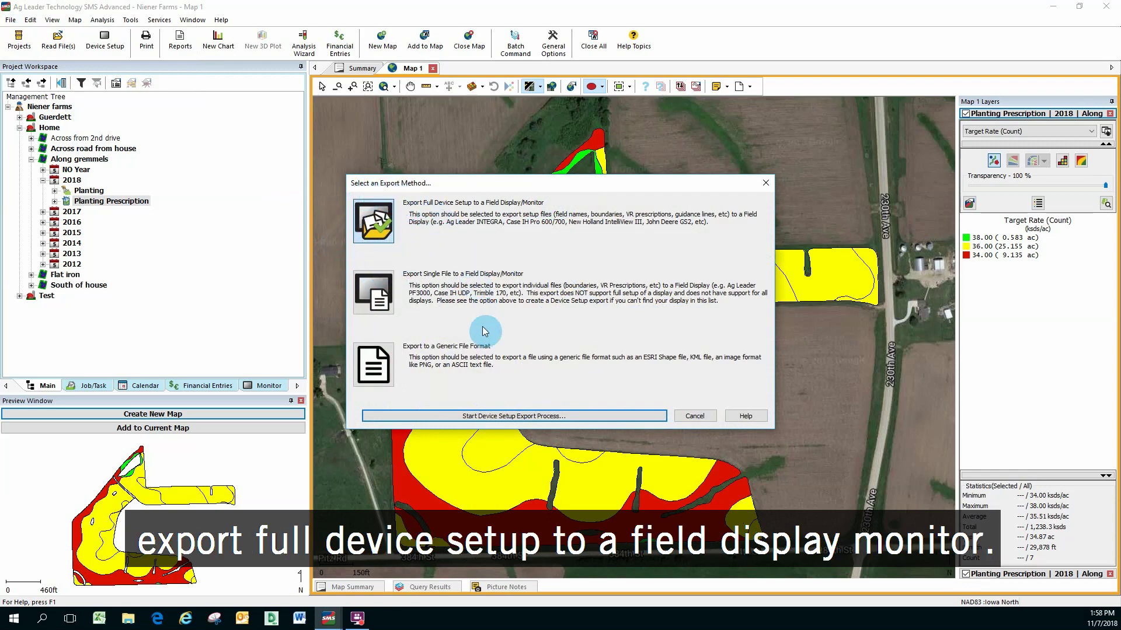
Start the full device setup export and review the Blue Vantage configuration without changes.
click(488, 417)
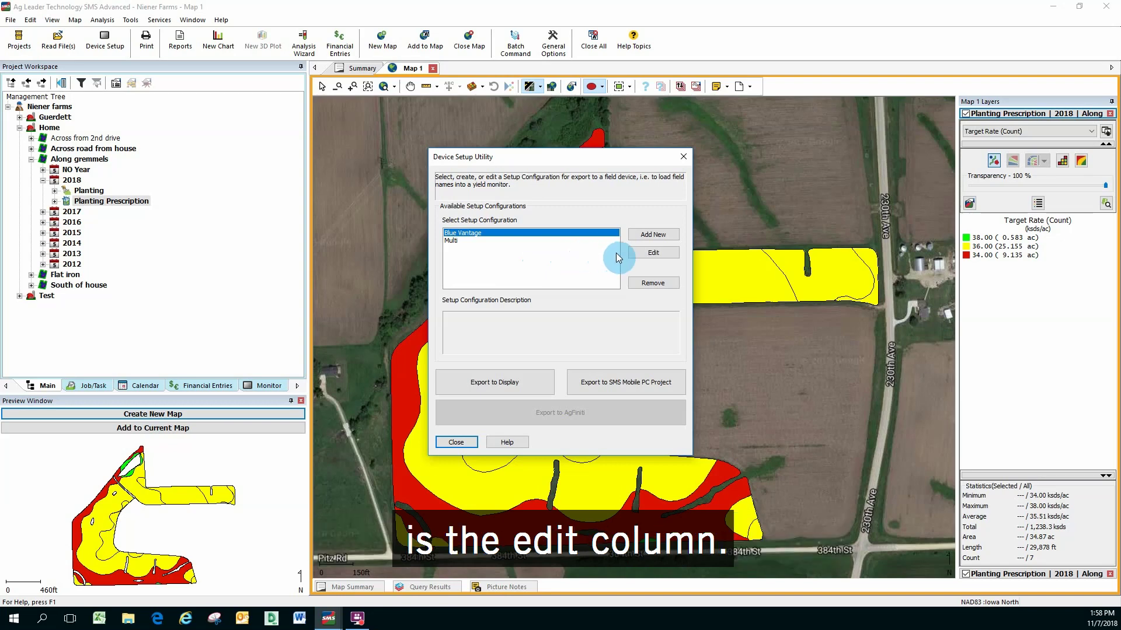
click(642, 255)
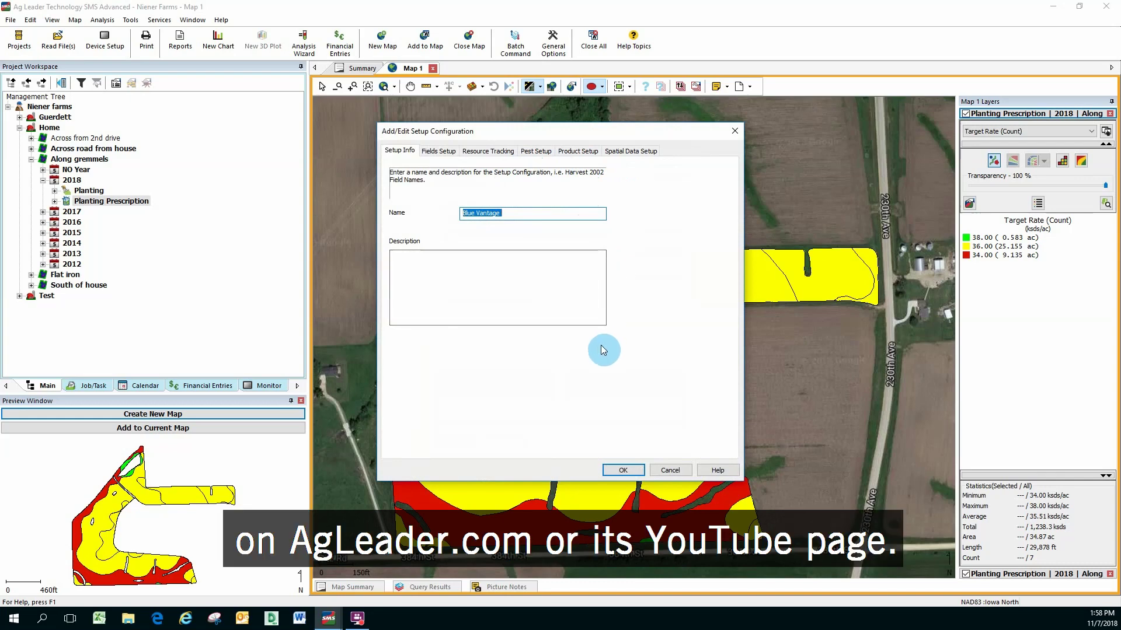
click(671, 470)
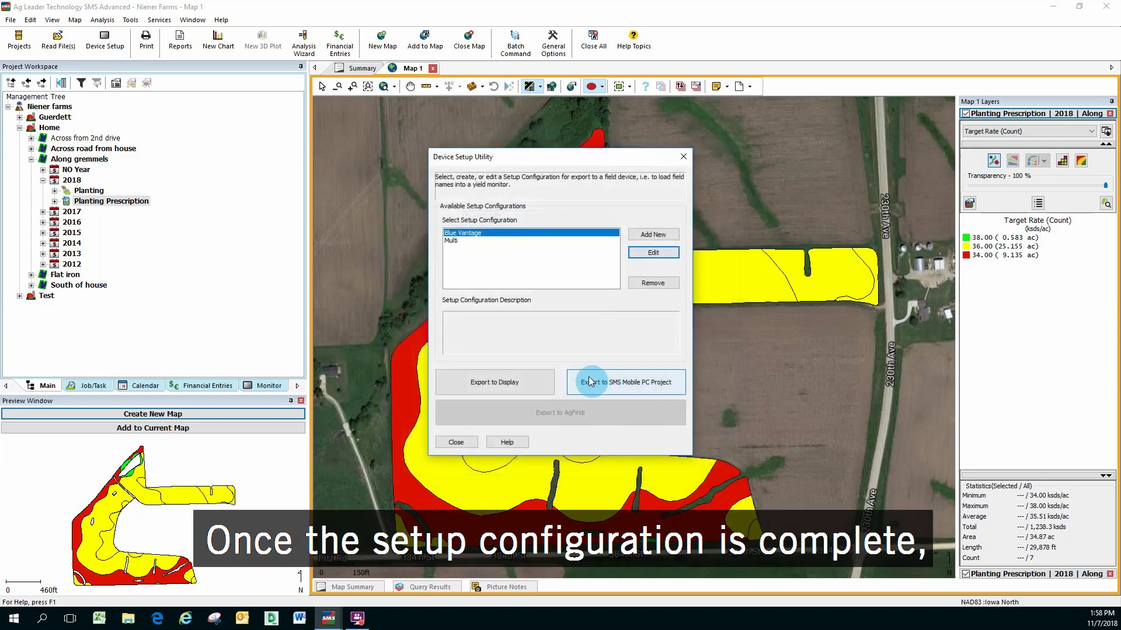
Export the Blue Vantage setup for the Kinze Blue Vantage display.
click(477, 388)
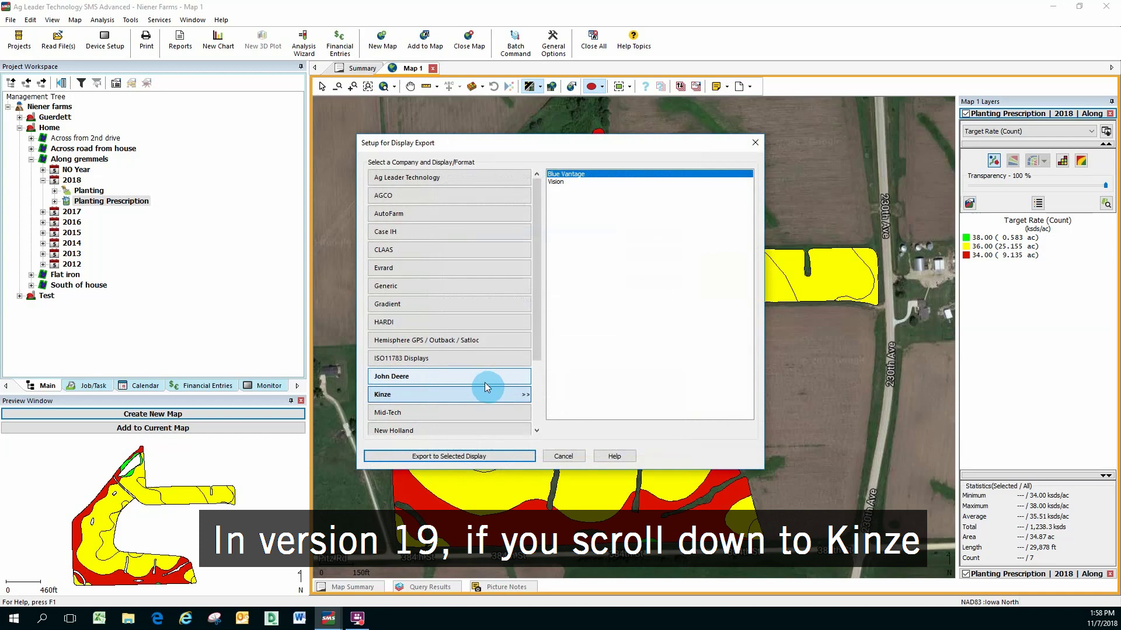
scroll(482, 387, down, 1)
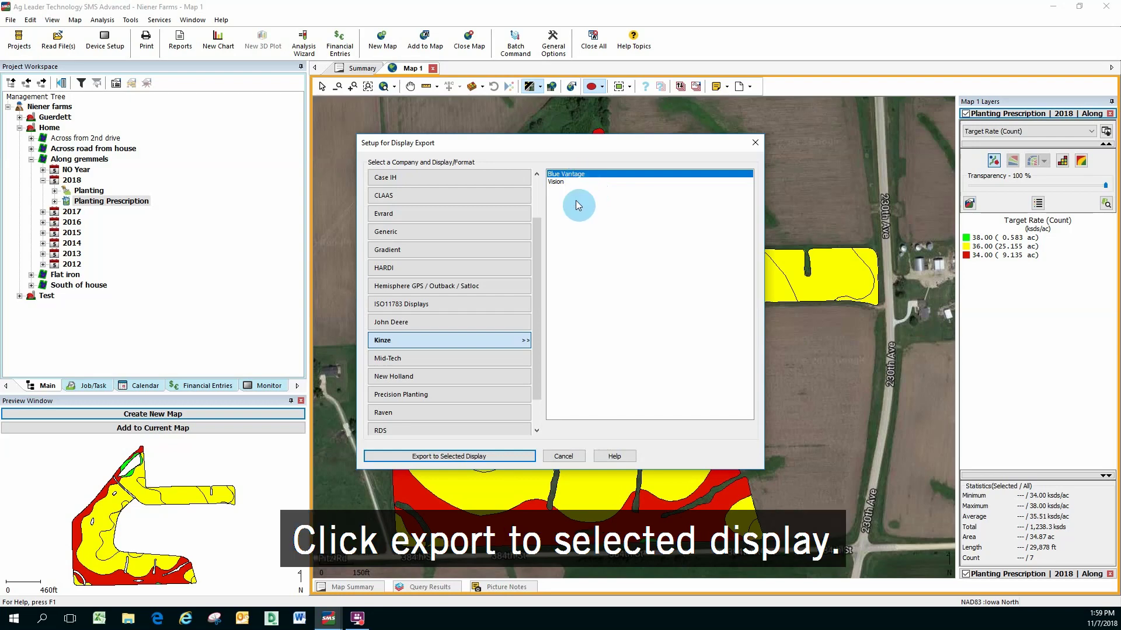
click(469, 458)
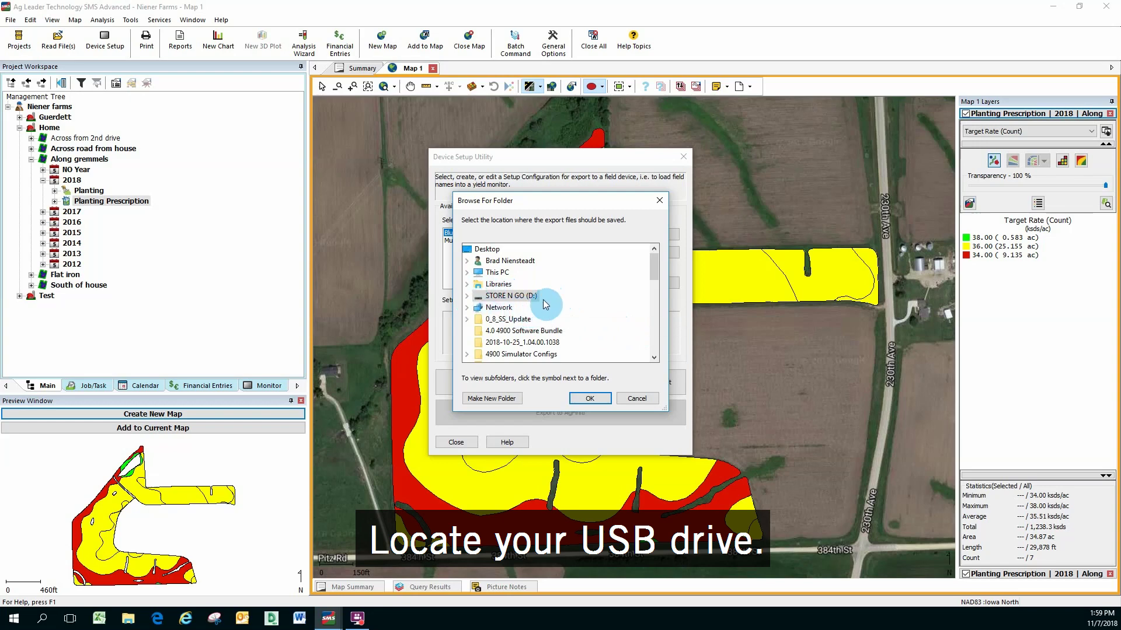
Choose the STORE N GO (D:) USB drive as the export folder and confirm.
double_click(524, 299)
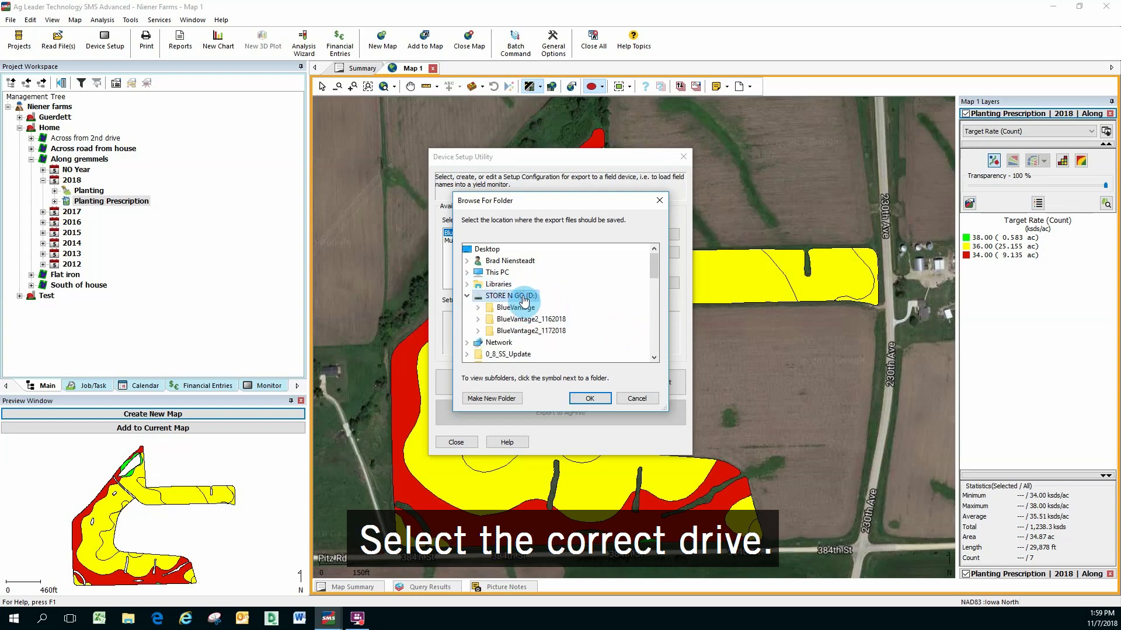
click(591, 400)
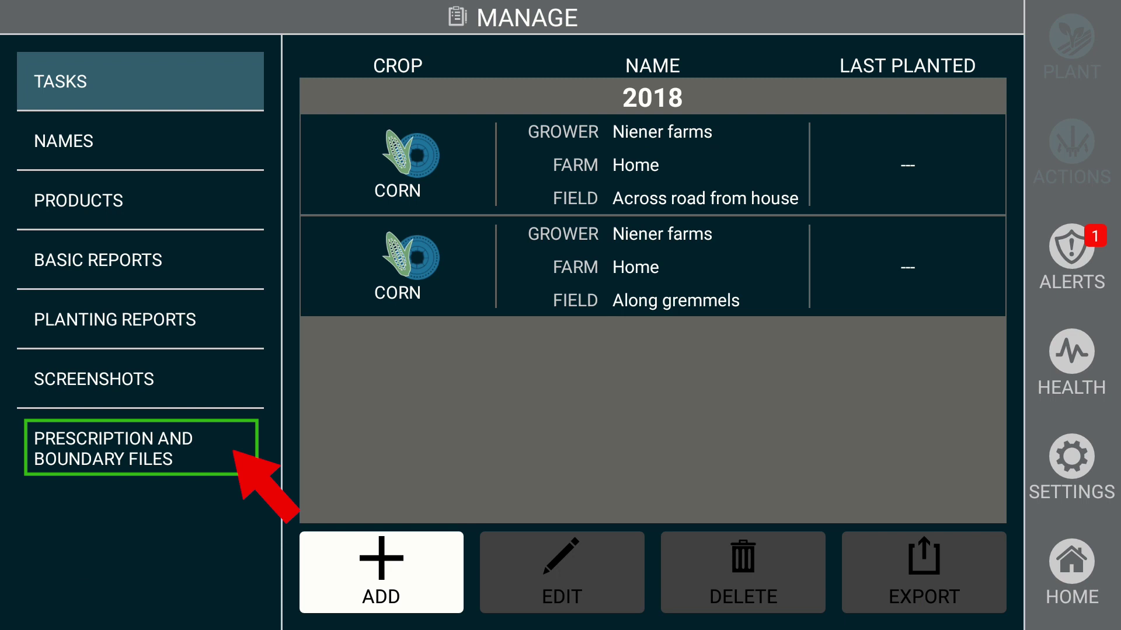
Open Prescription and Boundary Files in Manage, showing no imported files.
click(71, 460)
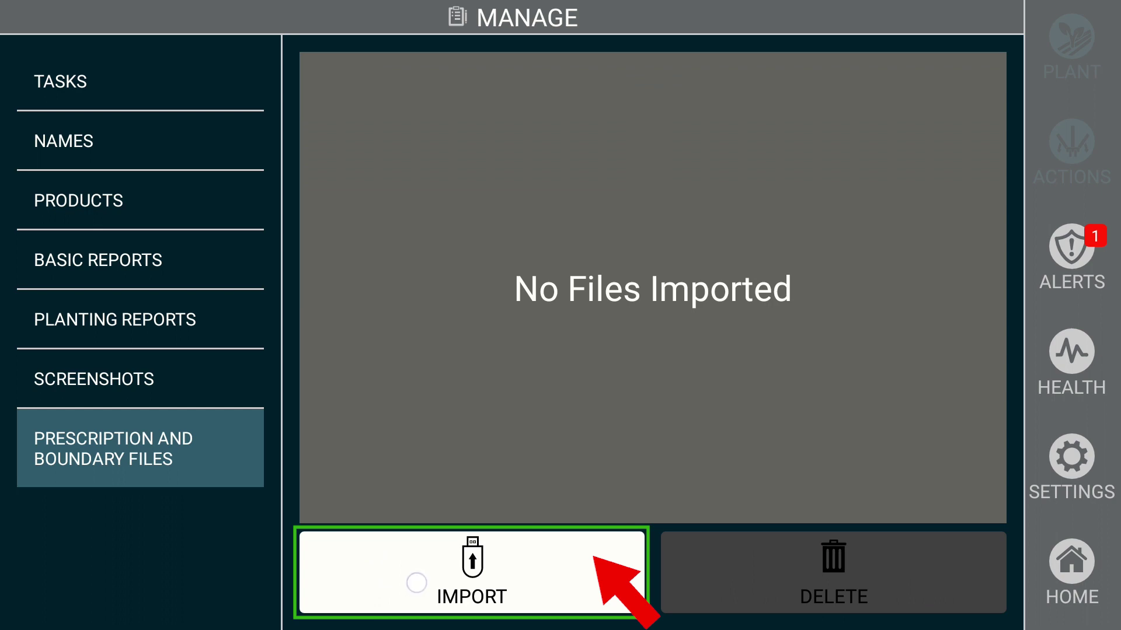
Select the Along gremmels prescription files on the USB drive for import.
click(416, 581)
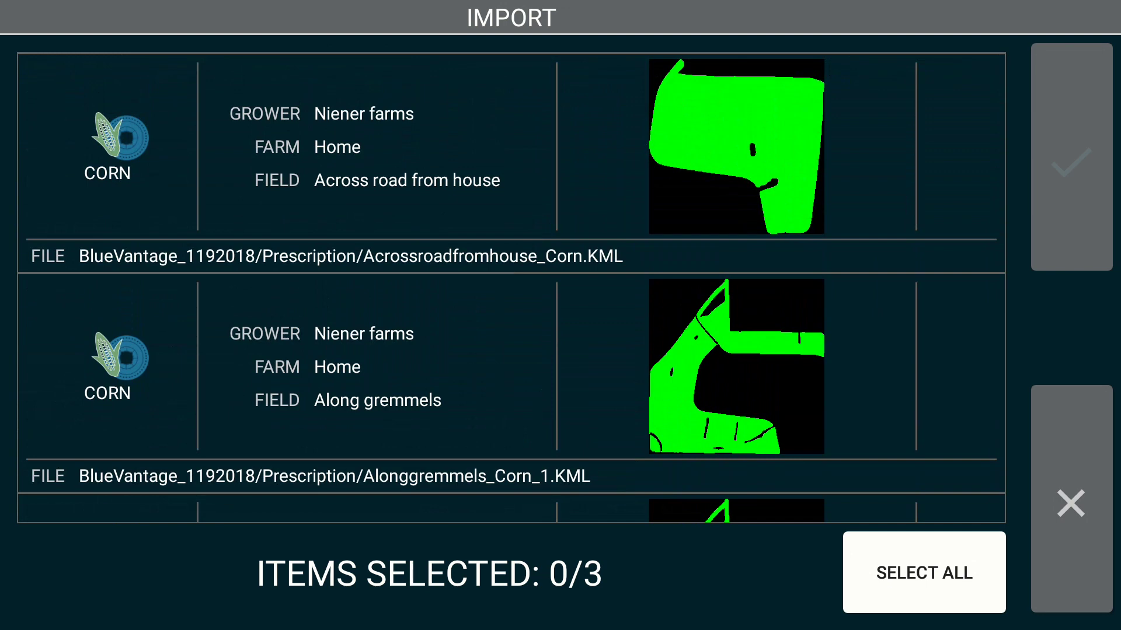
drag(89, 381, 90, 325)
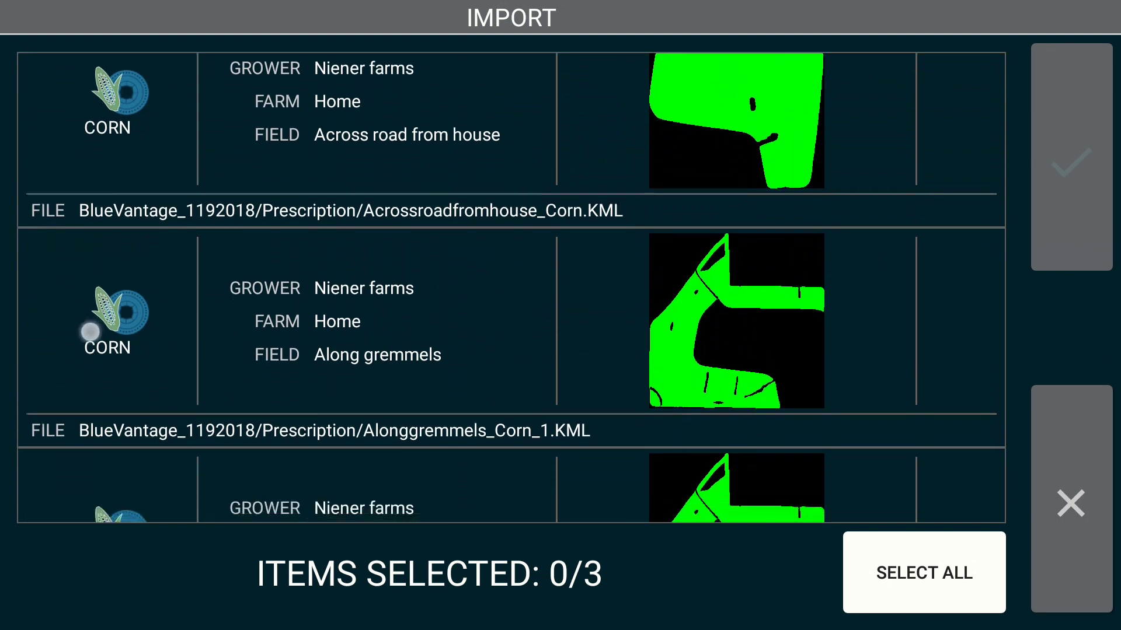
drag(82, 405, 93, 454)
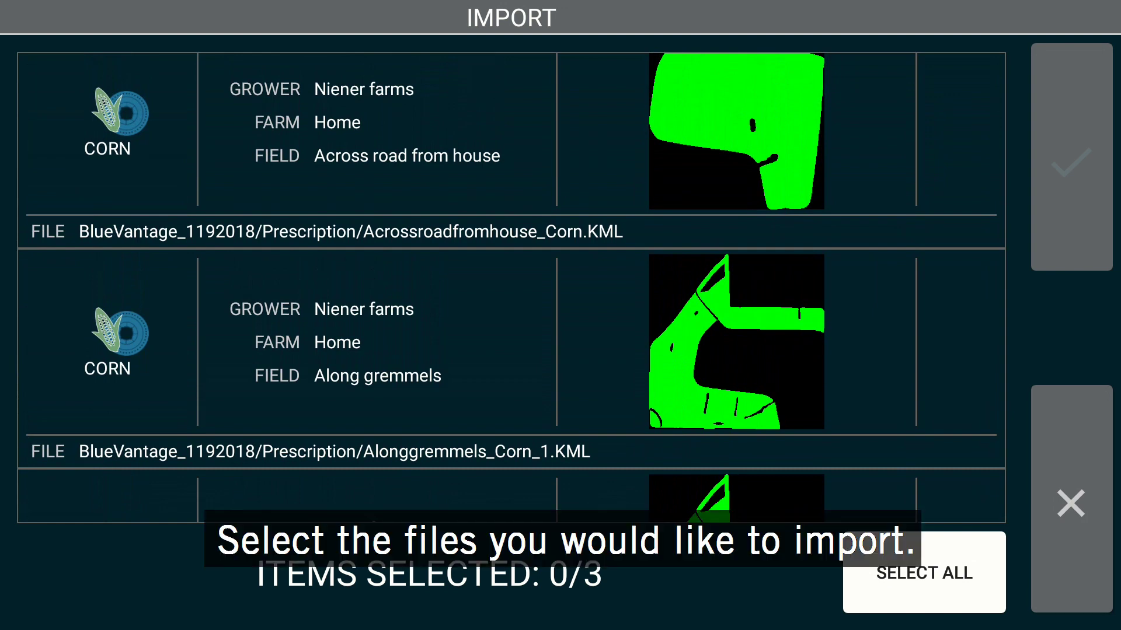
click(261, 345)
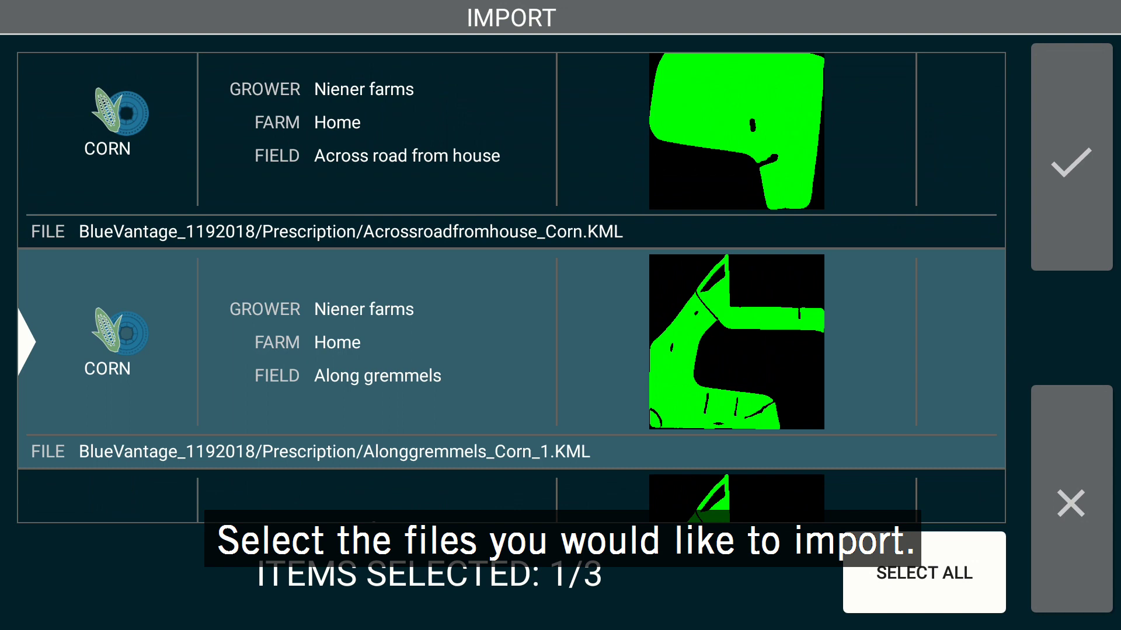
scroll(910, 262, down, 3)
click(911, 263)
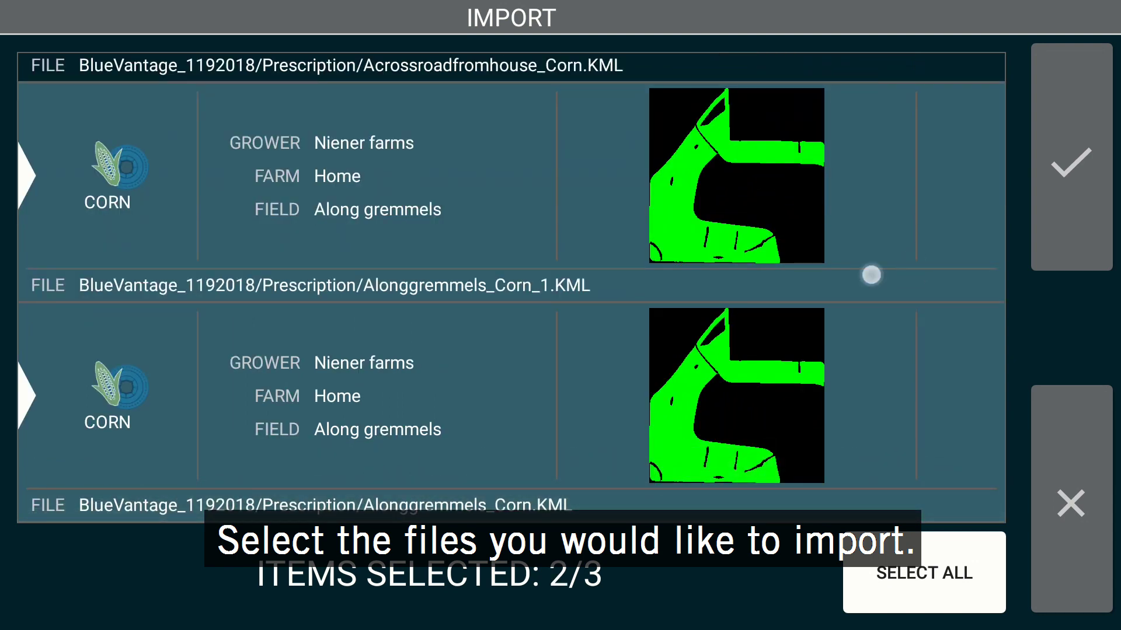
Drop the extra file, import Across road from house and Along gremmels, then return home.
scroll(868, 275, up, 3)
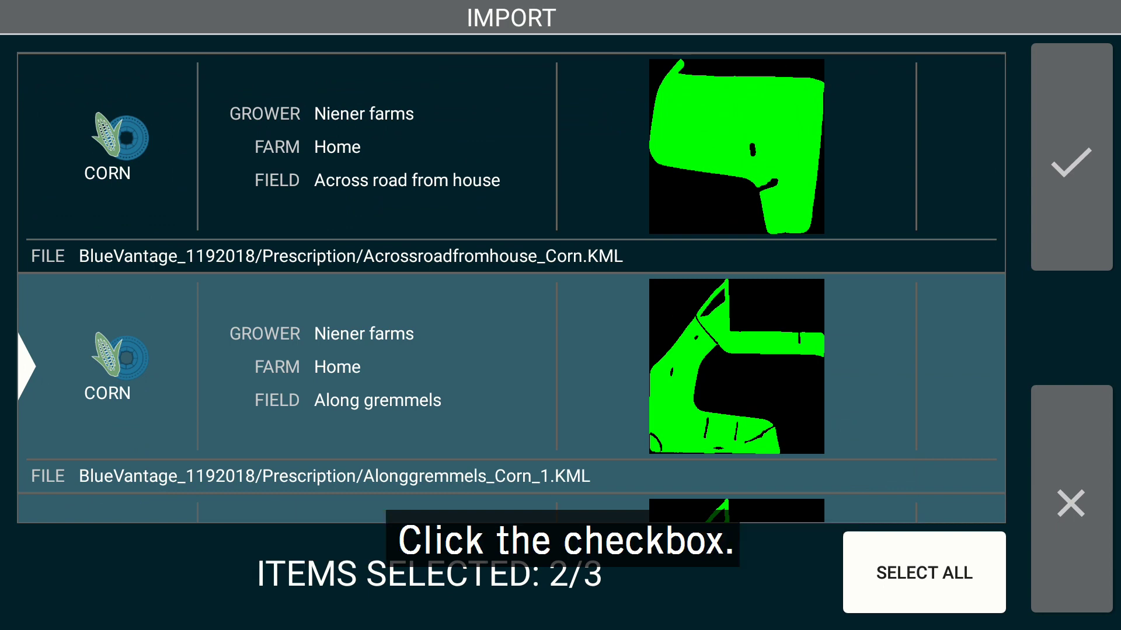
click(491, 161)
scroll(511, 288, down, 2)
click(628, 444)
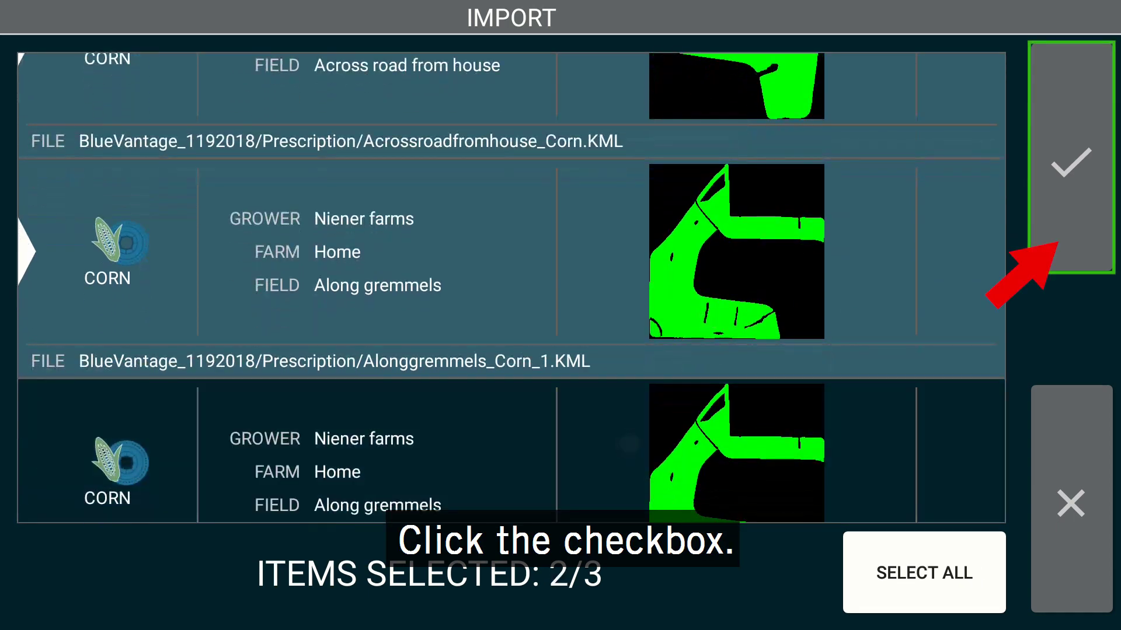
scroll(808, 303, up, 2)
click(1071, 162)
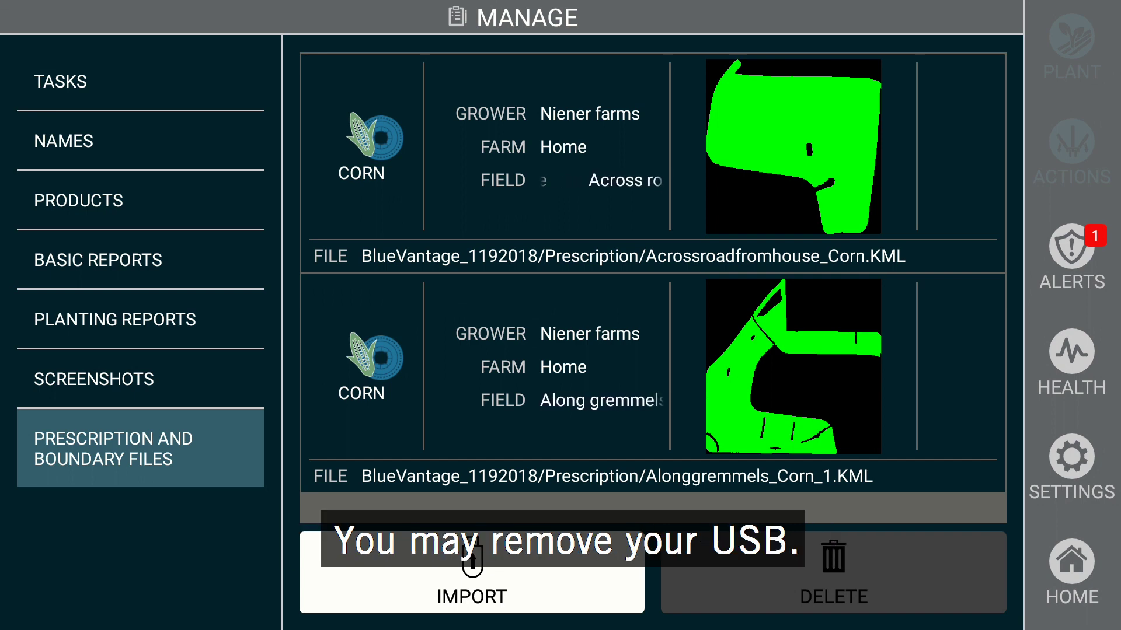
click(1071, 561)
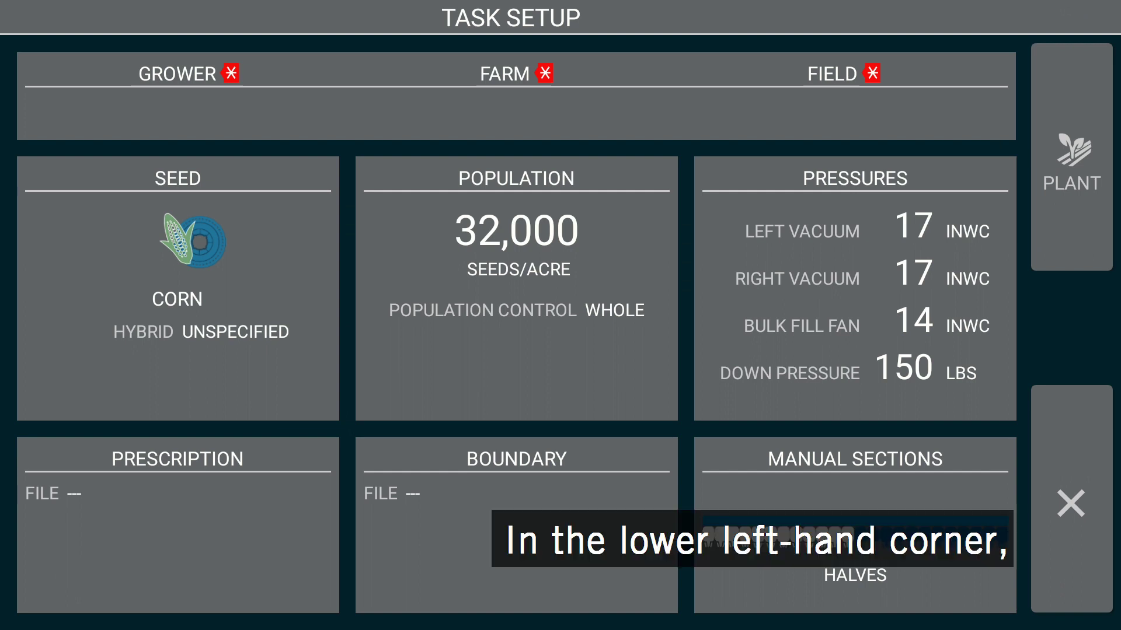
Assign the Training_Mode_Prescription_corn_20k prescription to the planting task's population.
click(218, 538)
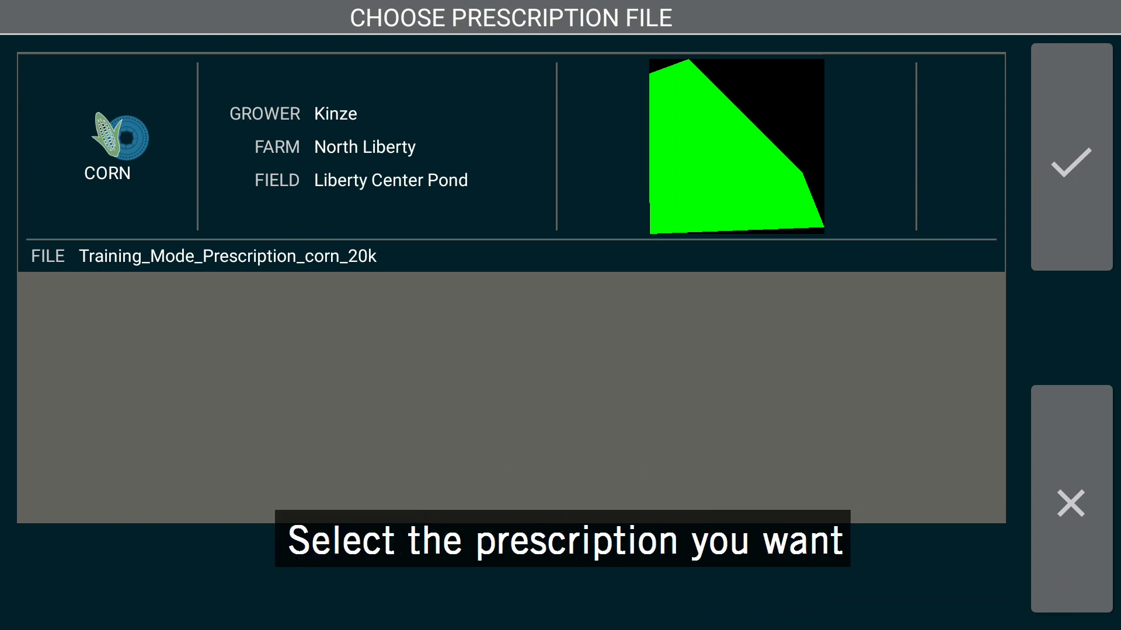
click(511, 164)
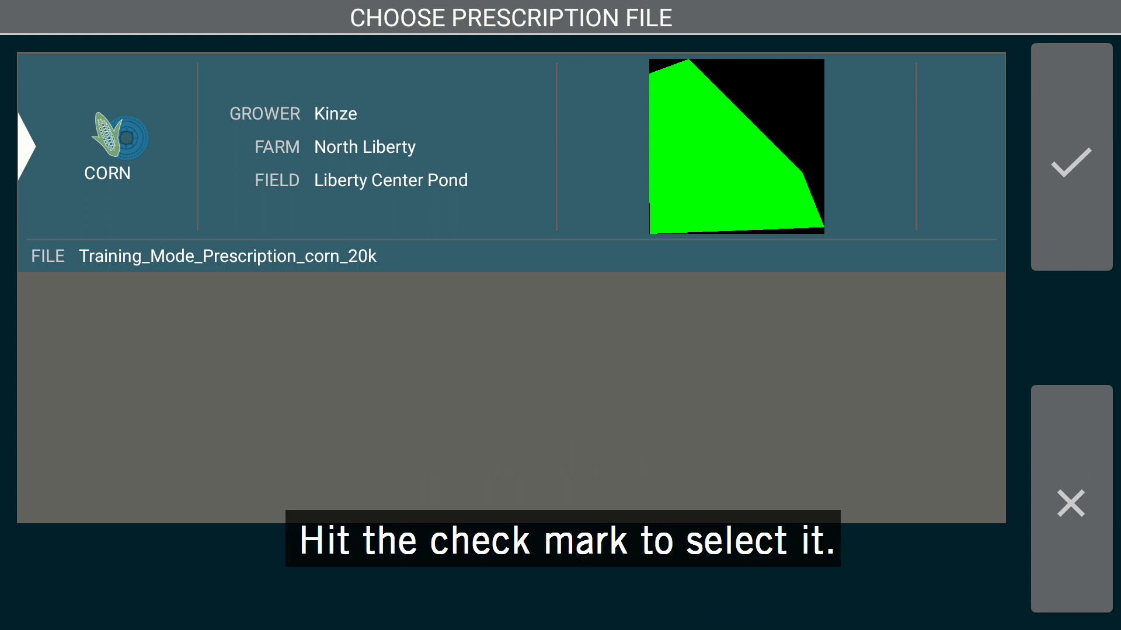
click(1070, 162)
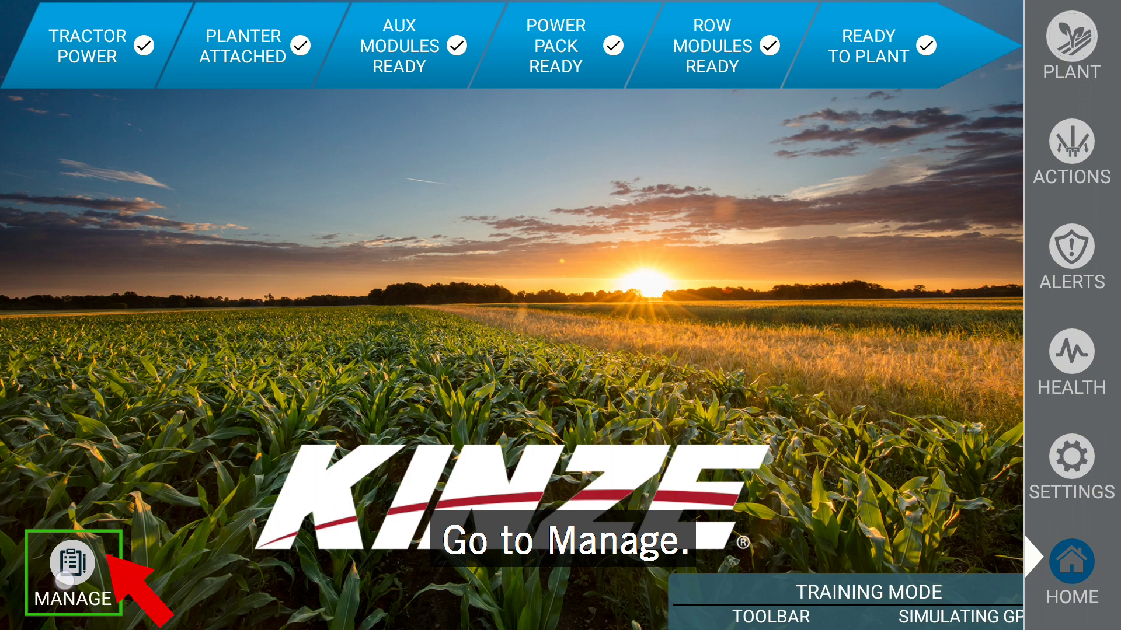
Open Manage to view the list of 2018 corn tasks.
click(72, 564)
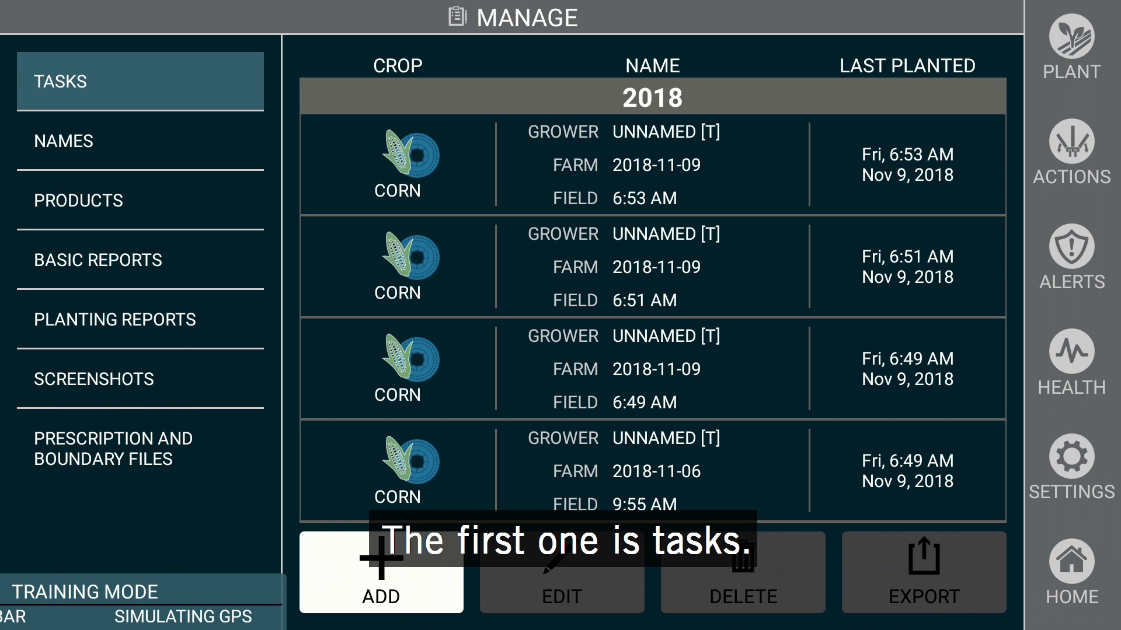
Select the task planted 6:53 AM Nov 9, 2018 and export it to USB.
click(903, 273)
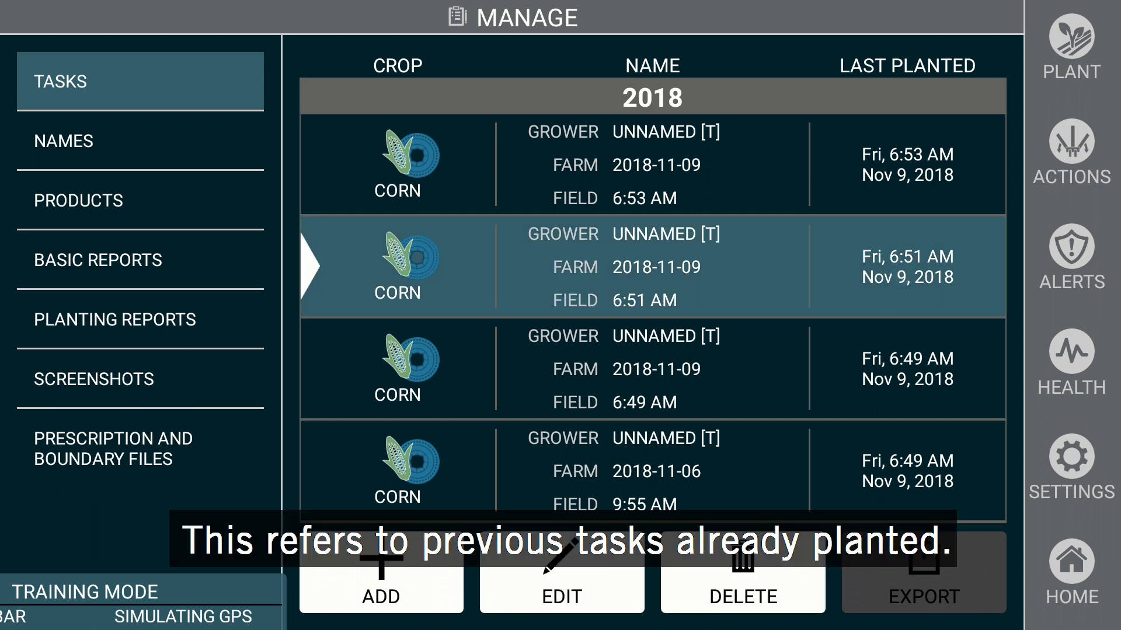
click(913, 172)
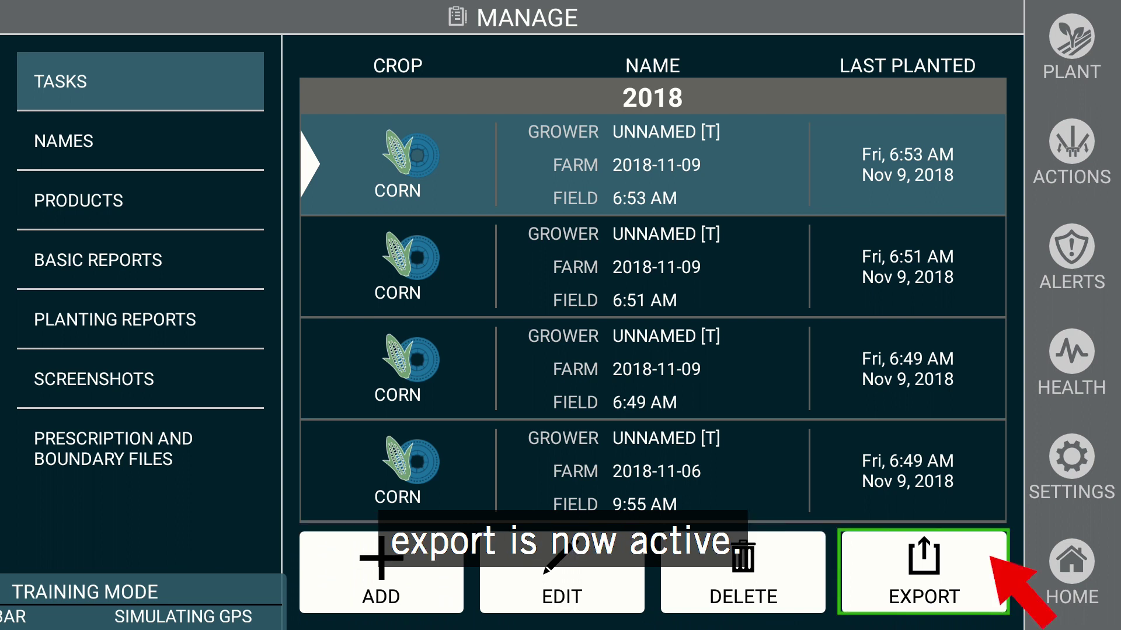
click(923, 572)
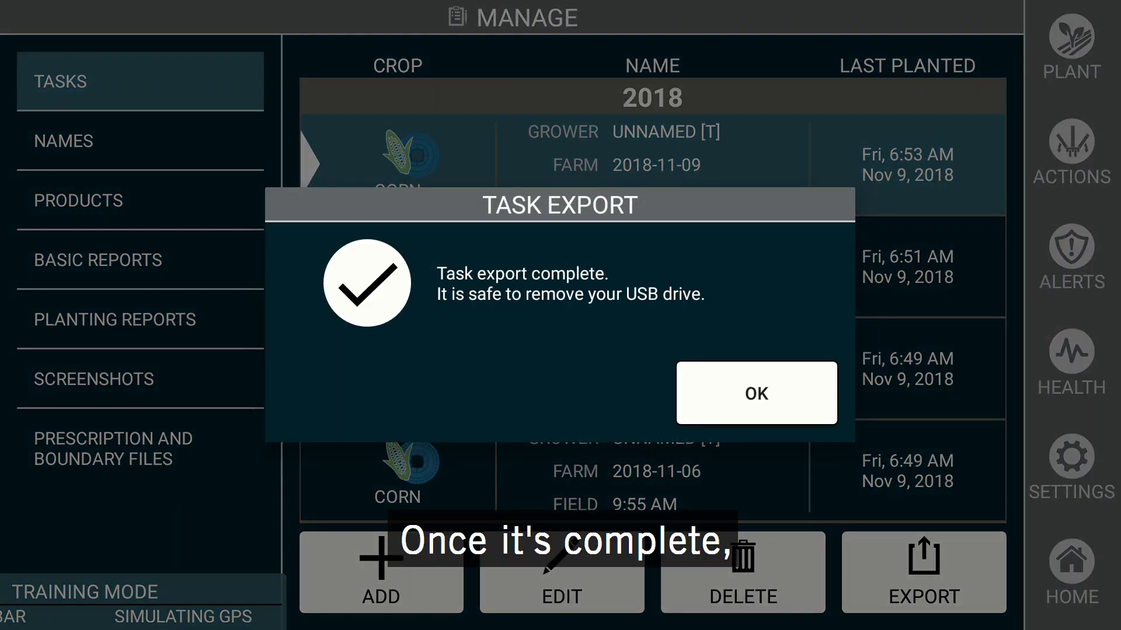
Acknowledge the Task export complete message.
click(738, 401)
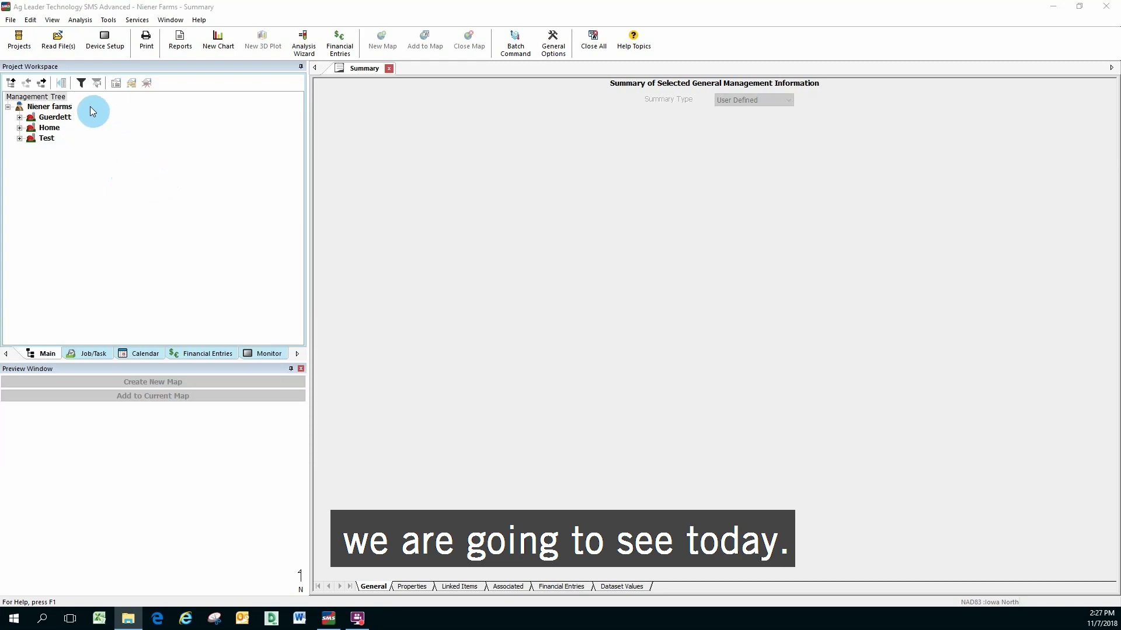
Search drive D: for Kinze Blue Vantage display files, finding the Kinze [T] Home 65 as-planted file.
click(64, 50)
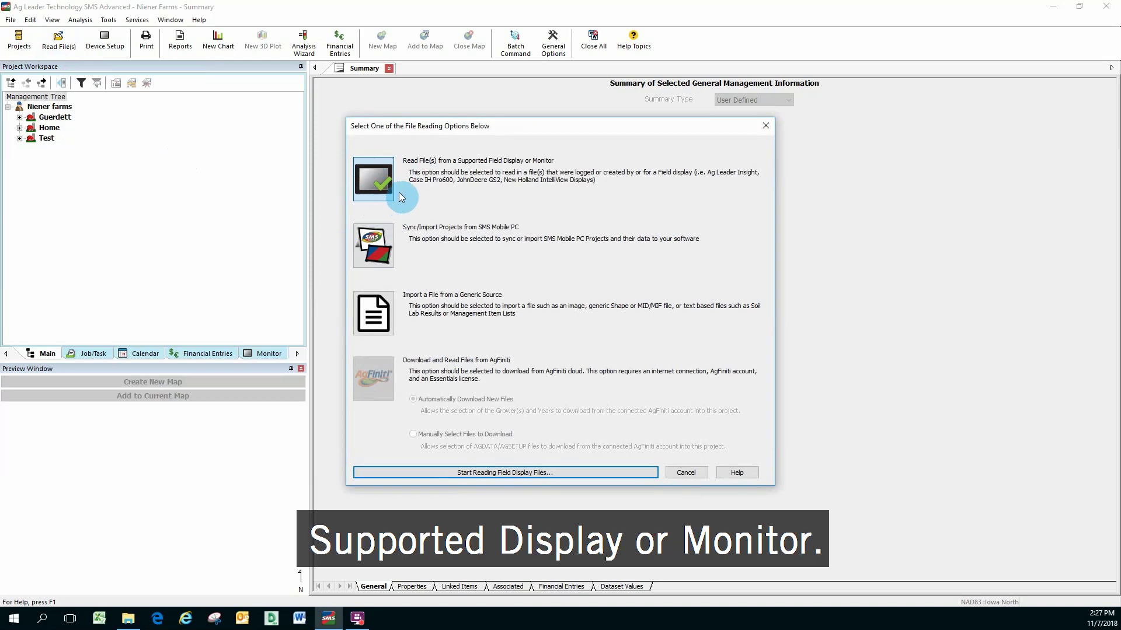
click(483, 474)
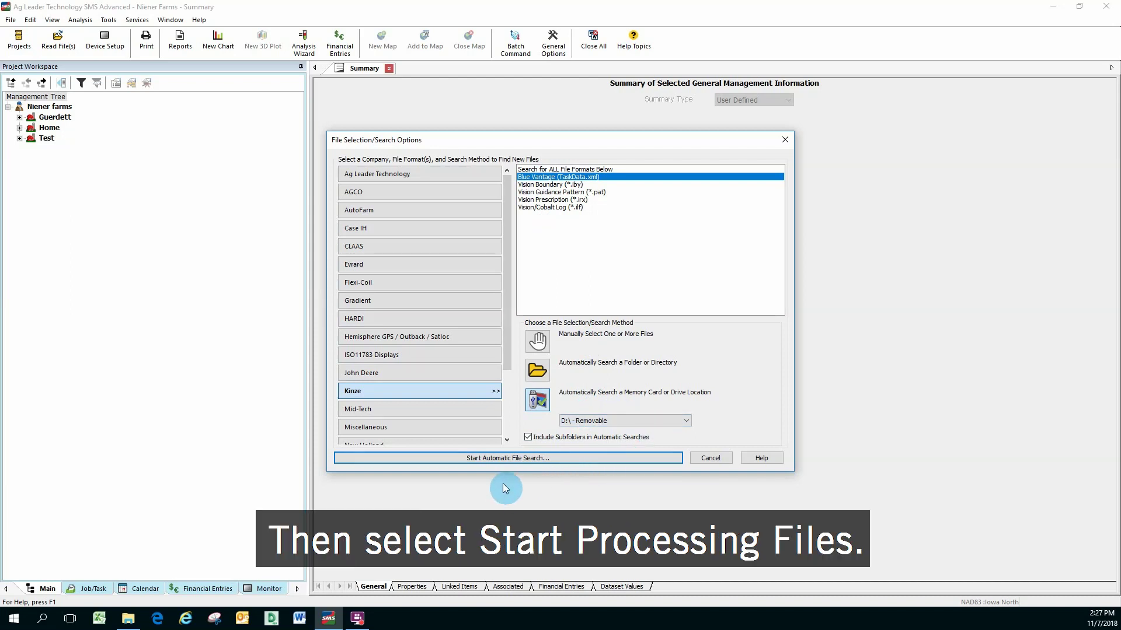
click(508, 458)
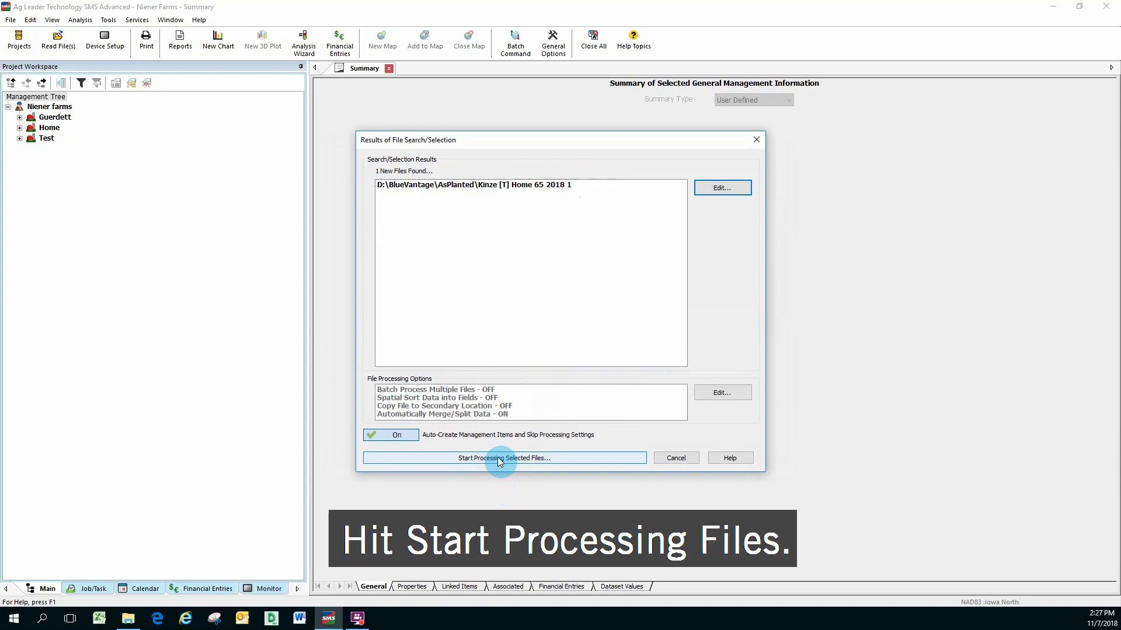
Process the found Kinze [T] Home 65 2018 as-planted file into the project.
click(498, 458)
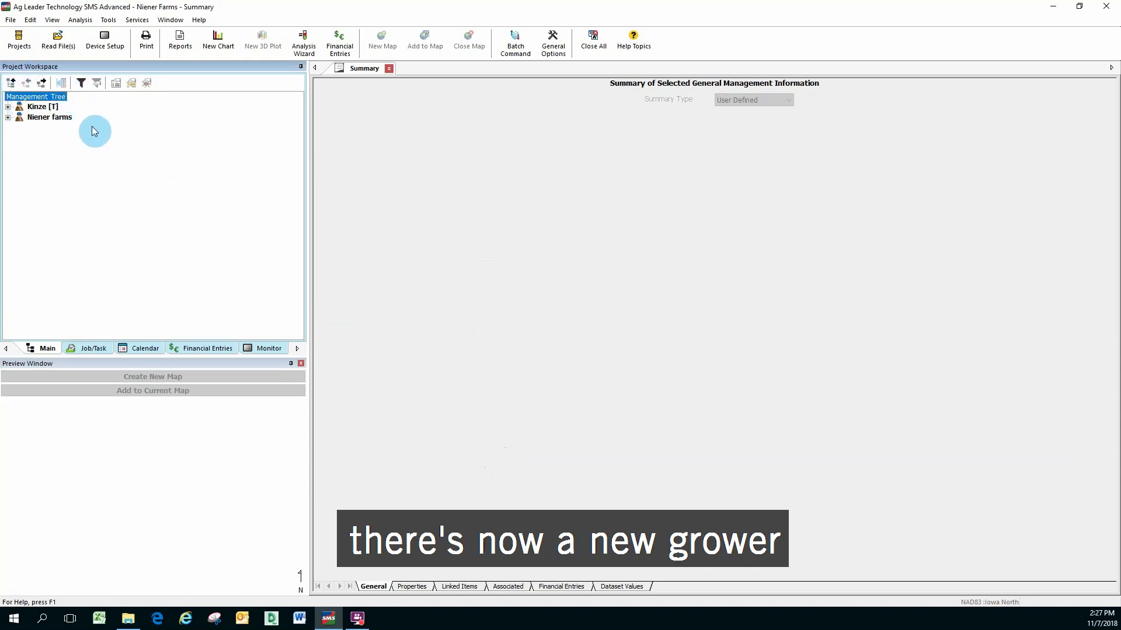
Expand grower Kinze [T] and select TSK-1 to view its 1.768 ac, 29.06 kseeds/ac summary.
click(8, 108)
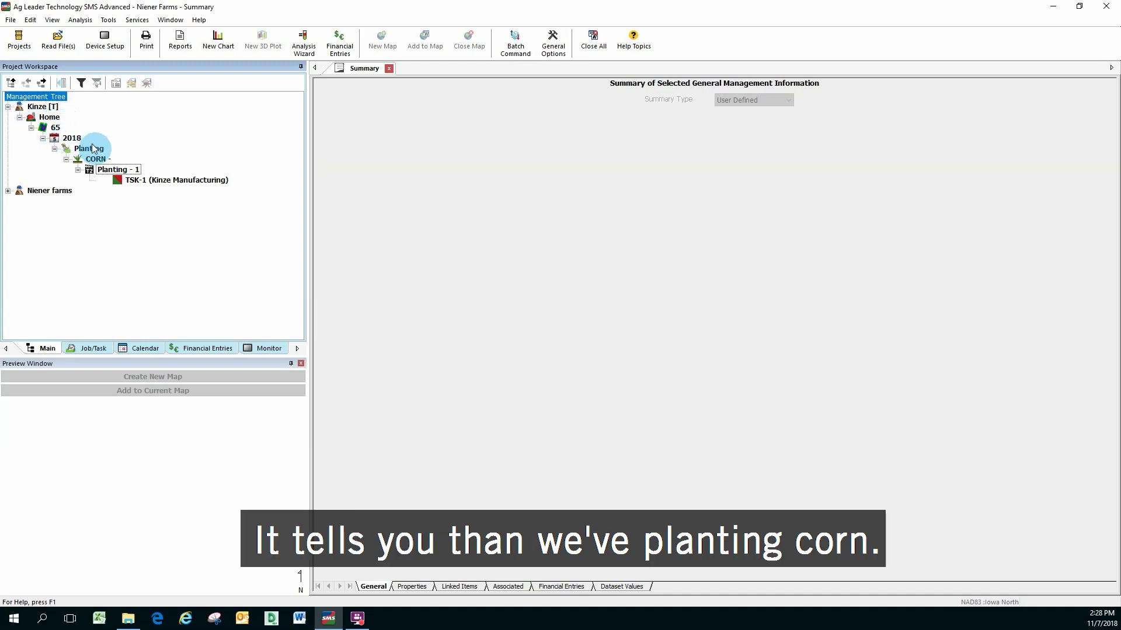
click(148, 180)
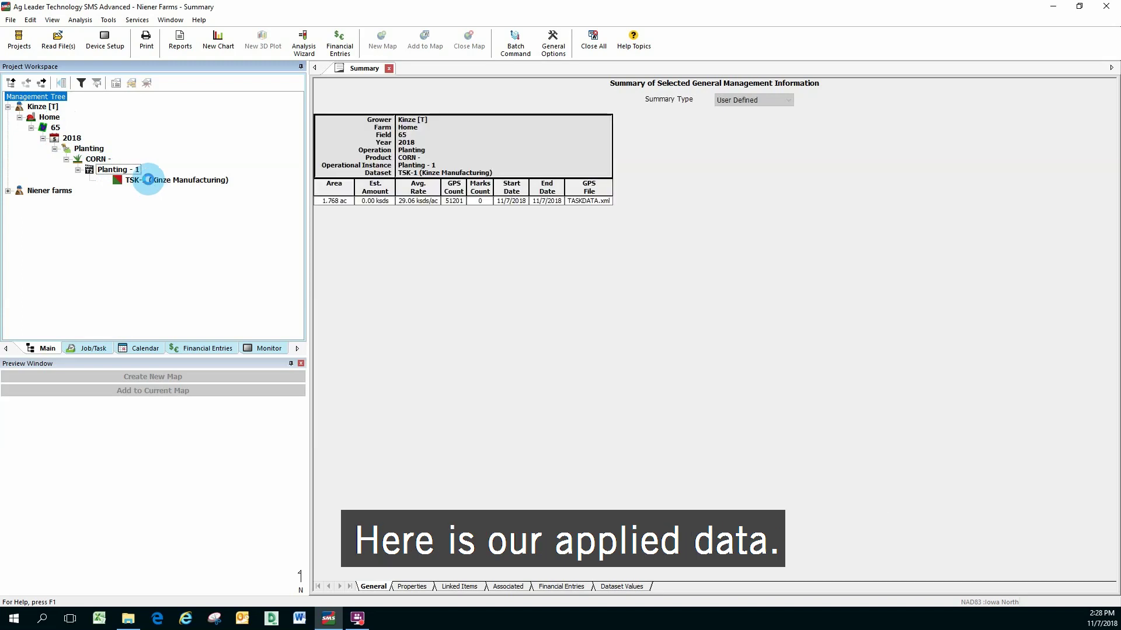